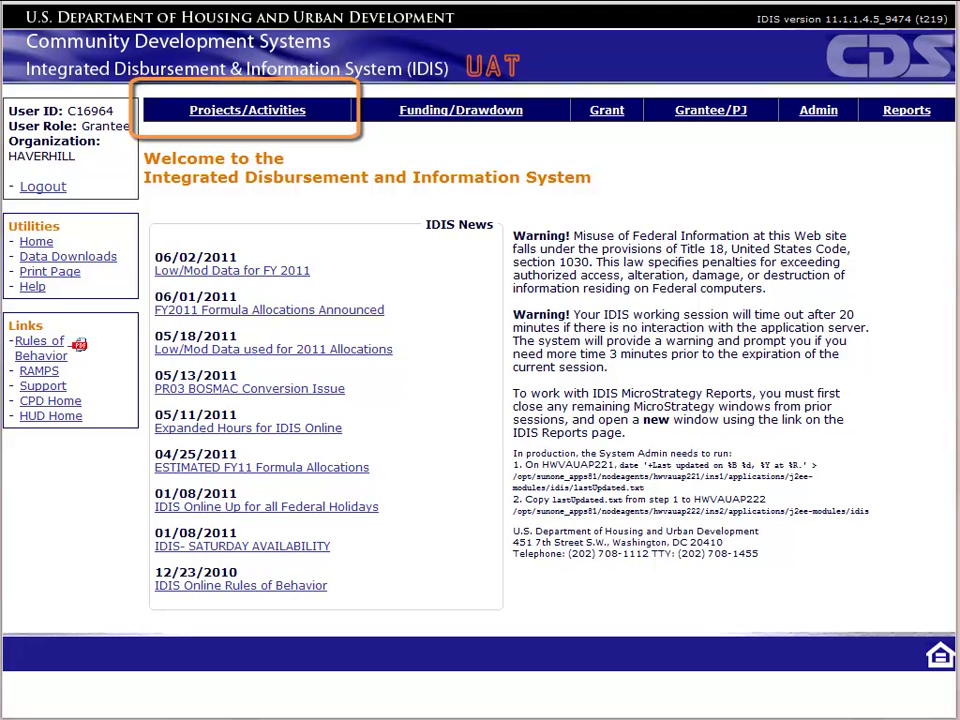
Search Projects/Activities for IDIS Activity ID 819.
left_click(258, 120)
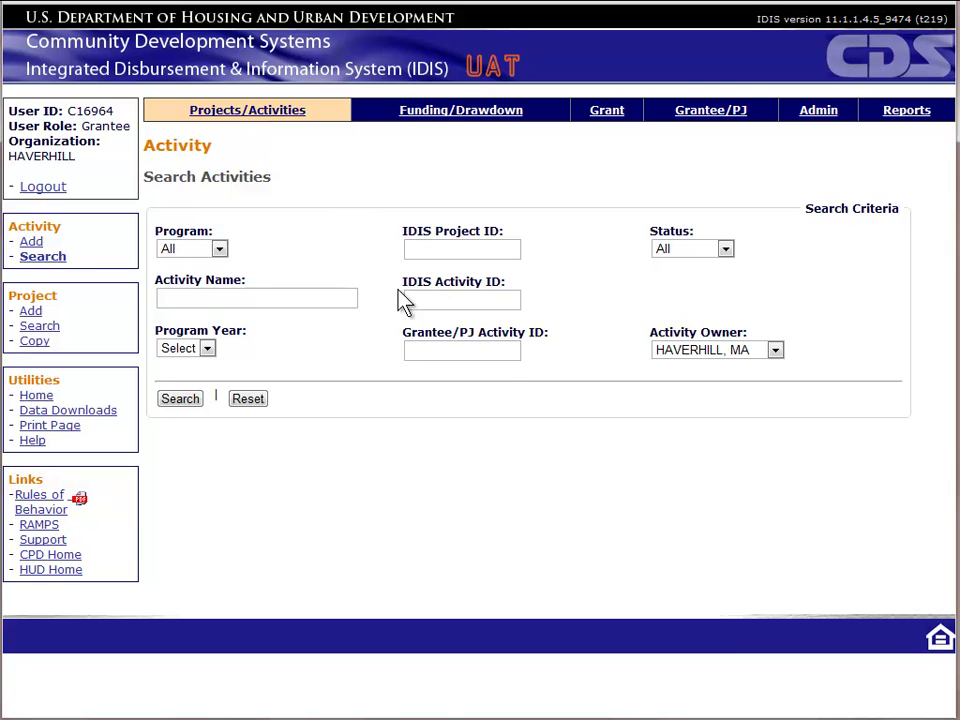
left_click(422, 298)
type("819")
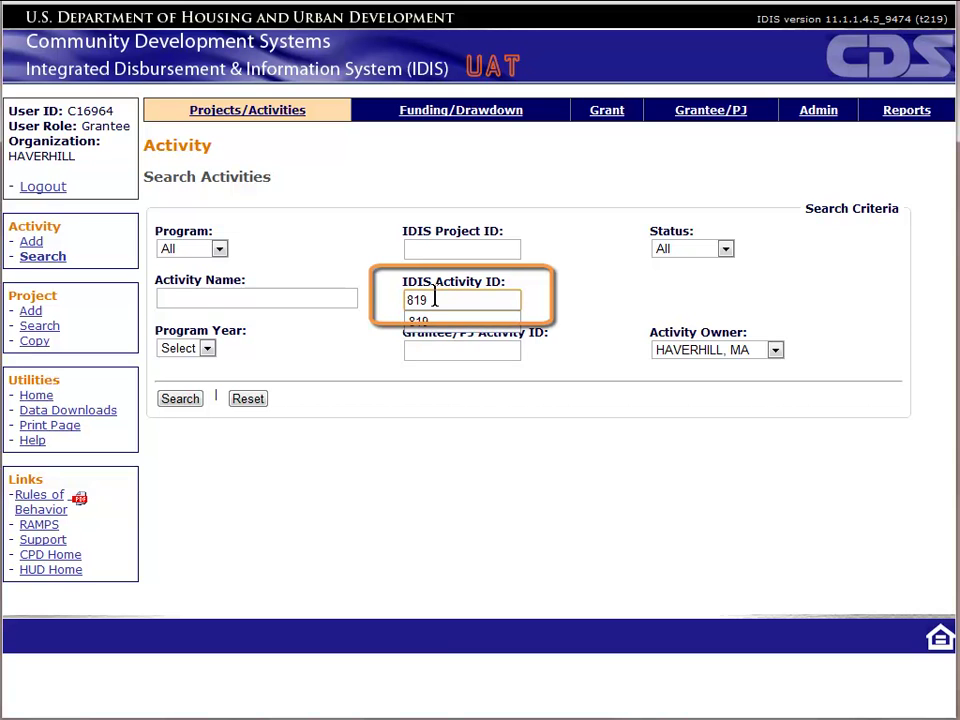
left_click(602, 279)
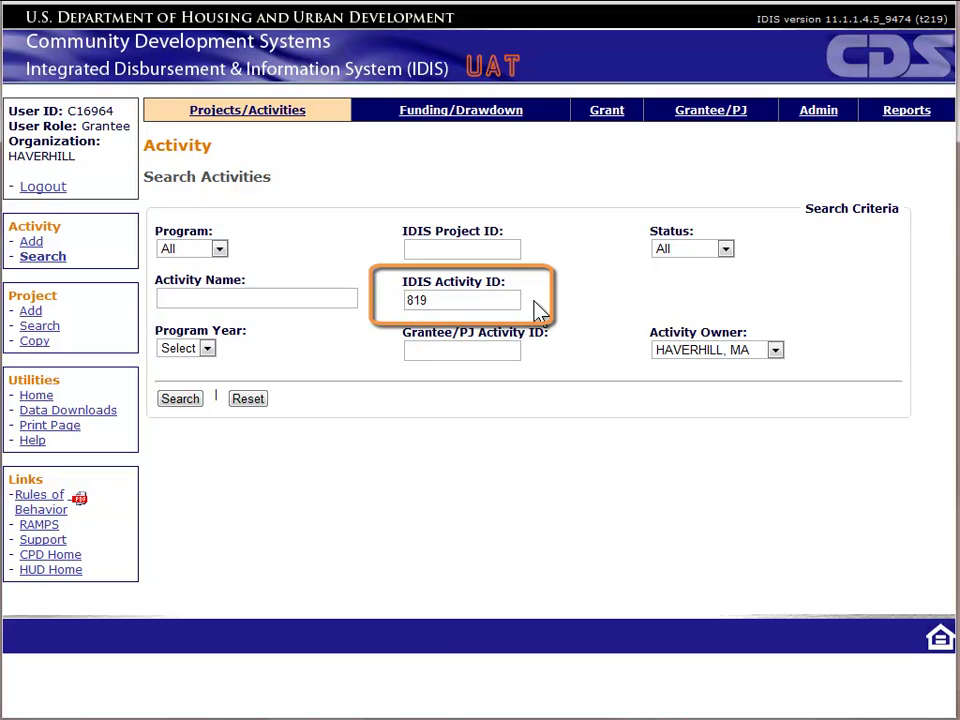
left_click(185, 400)
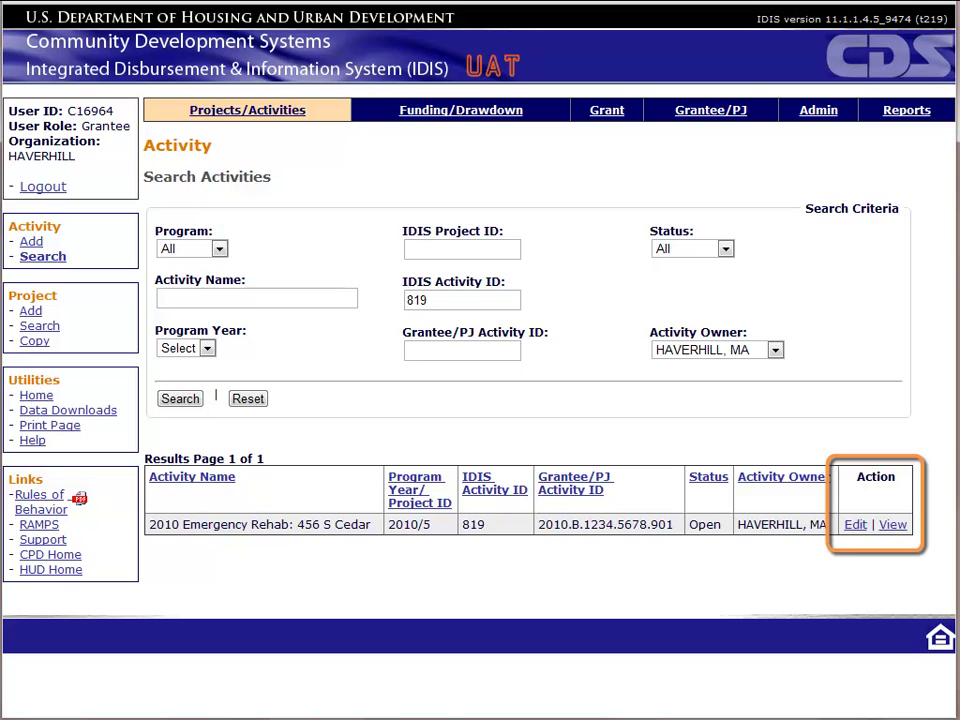
left_click(855, 525)
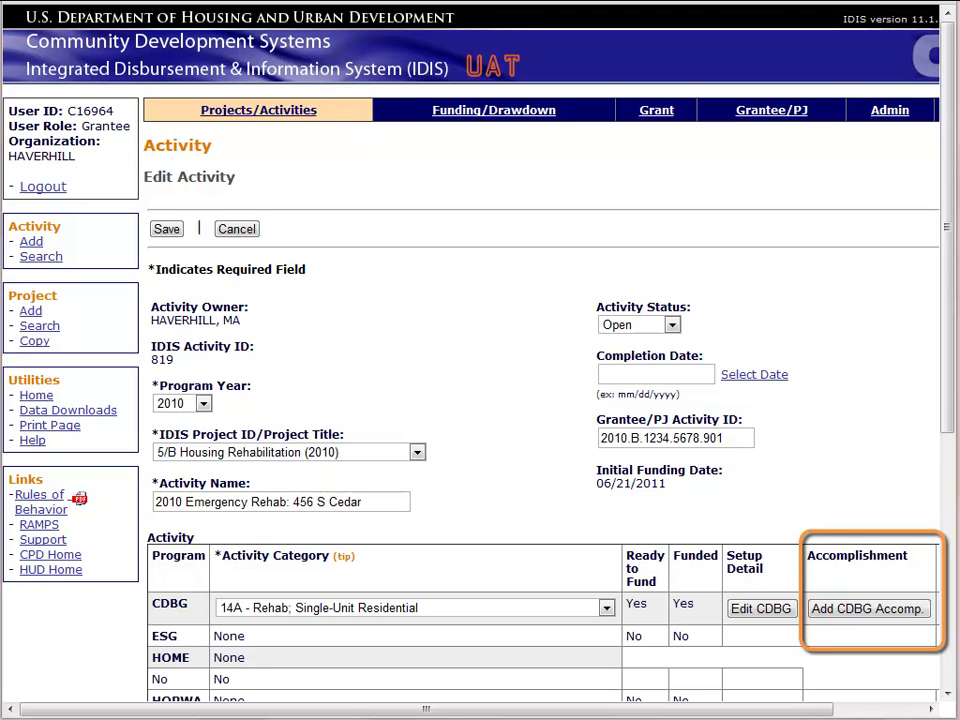
Add a CDBG accomplishment for activity 819 with program year 2010.
left_click(855, 614)
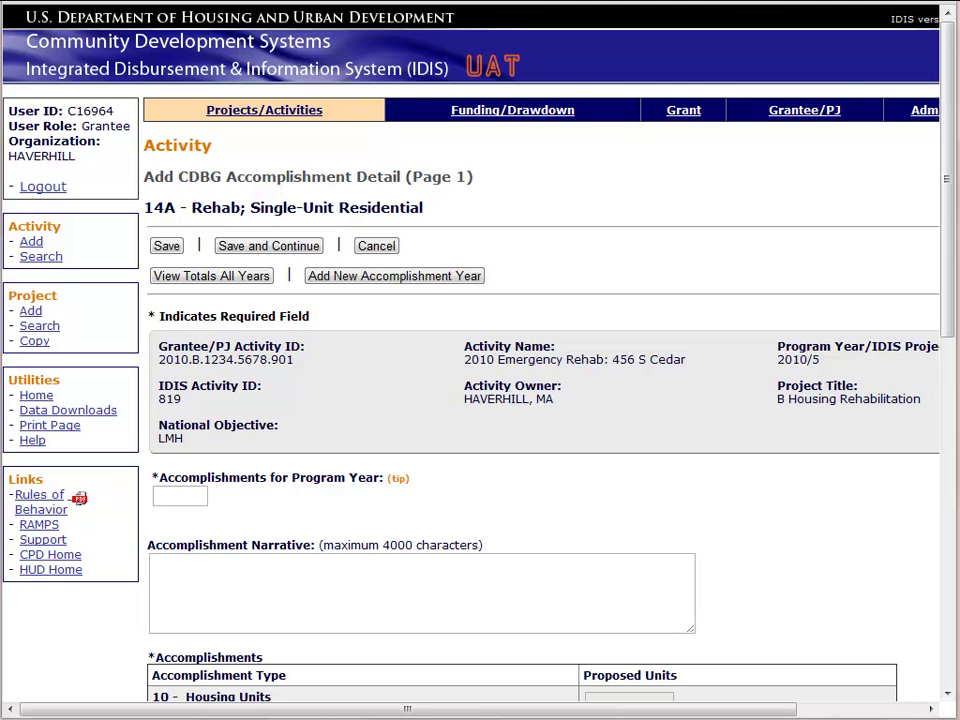
left_click(175, 497)
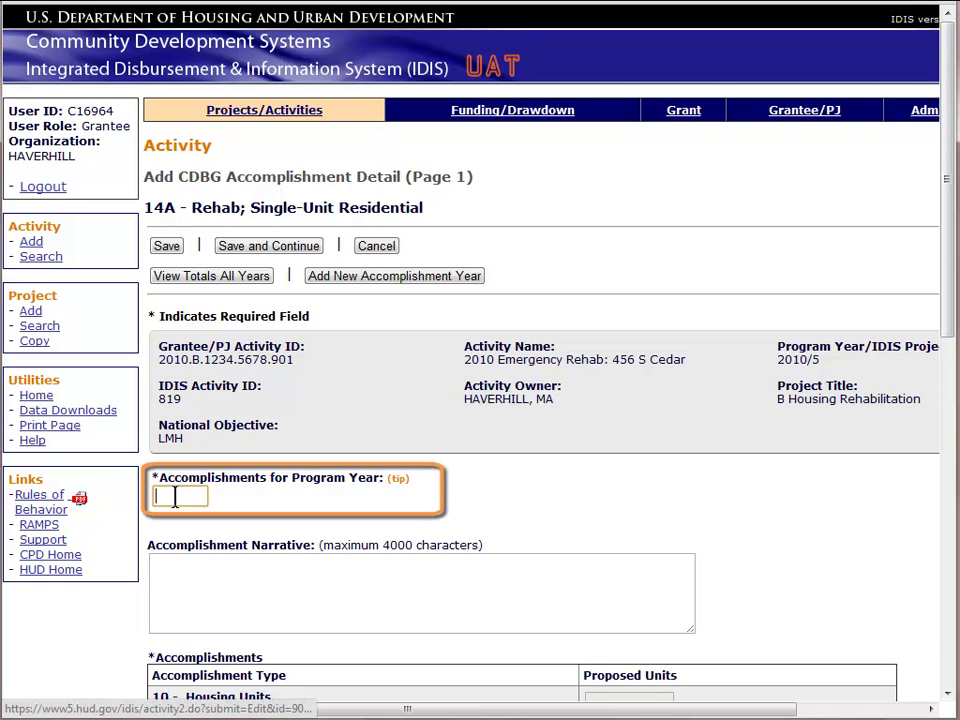
type("2010")
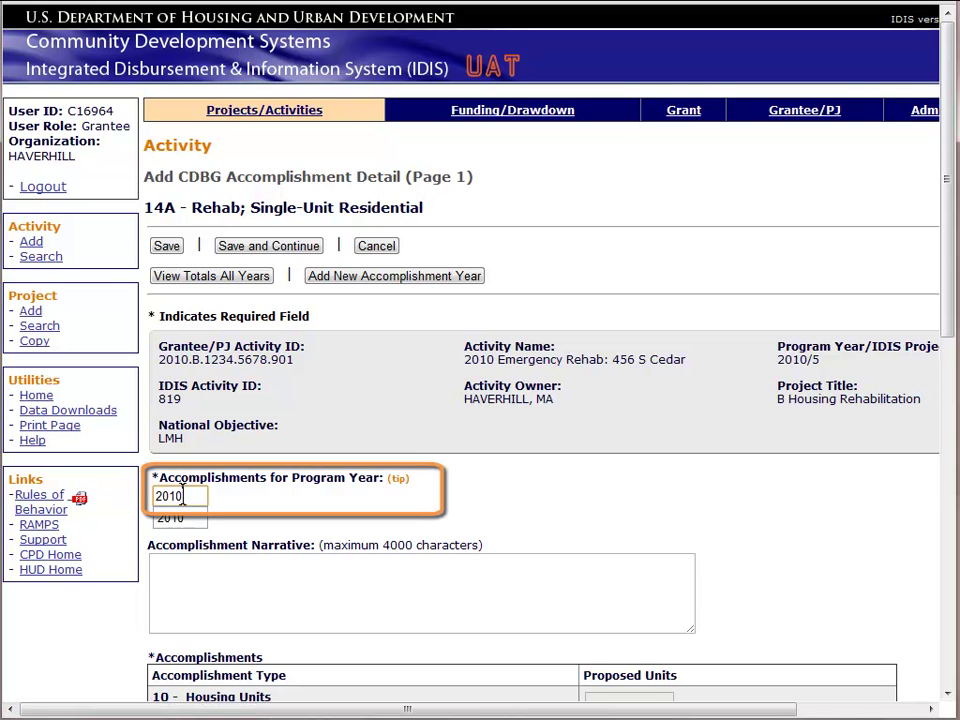
left_click(292, 530)
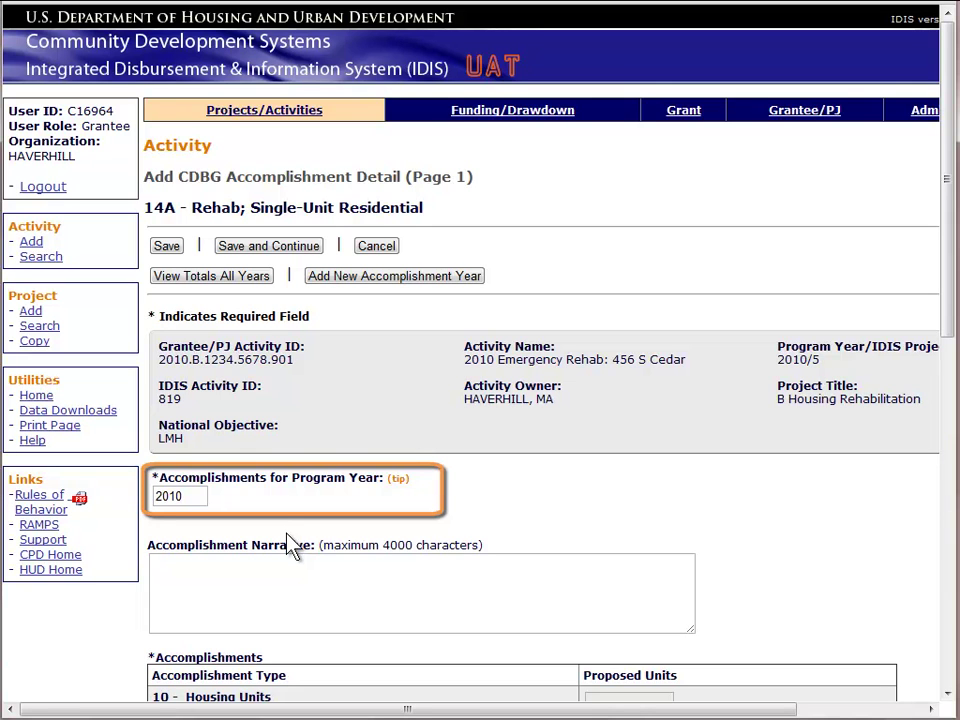
Enter the narrative 'Emergency repair completed. burst pipe replaced and damaged dry wall repaired/replaced'.
left_click(287, 577)
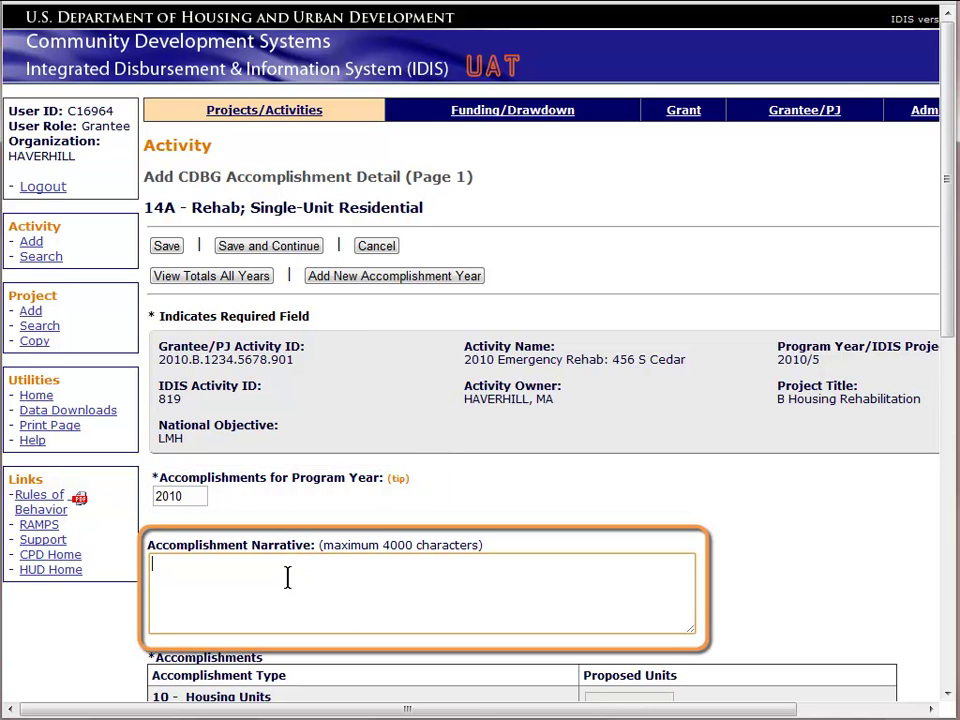
type("Emergency repai")
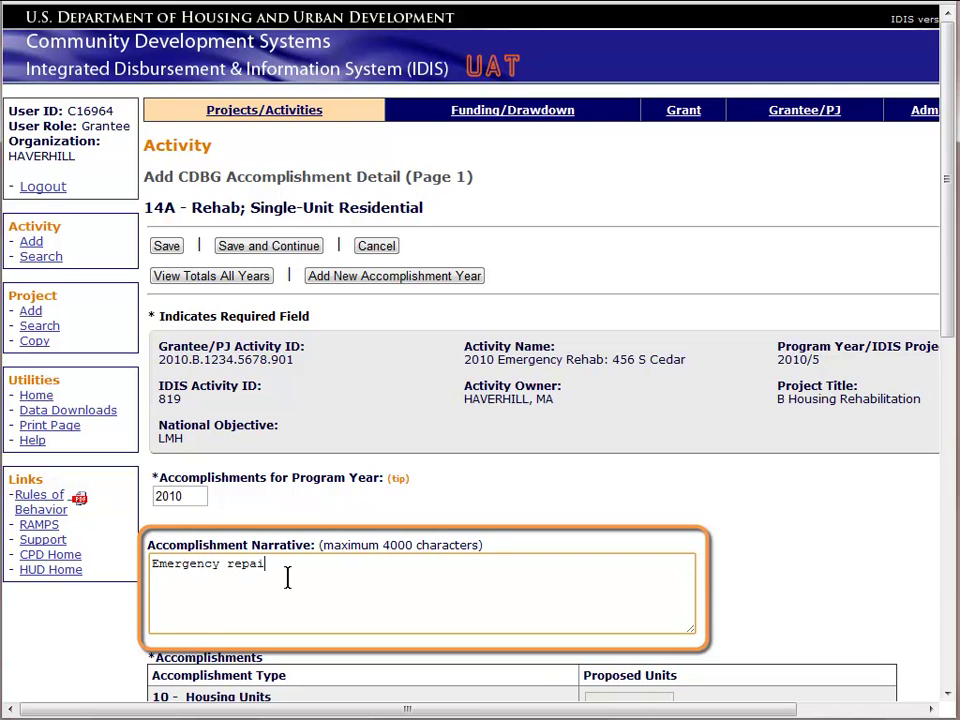
type("r completed. burst pipe")
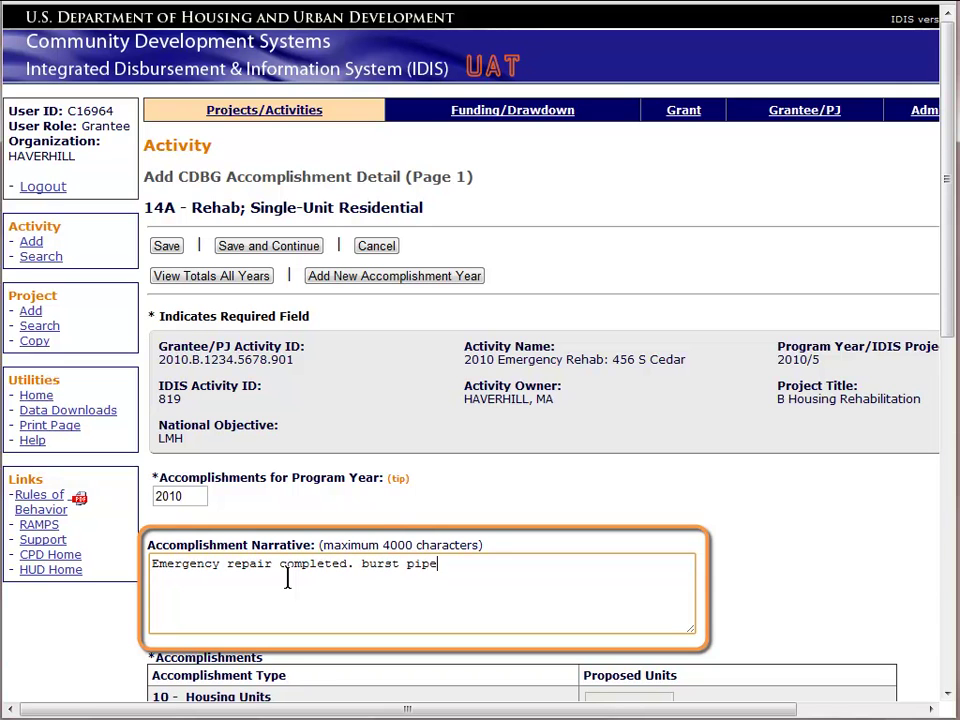
type(" replaced and damaged dry")
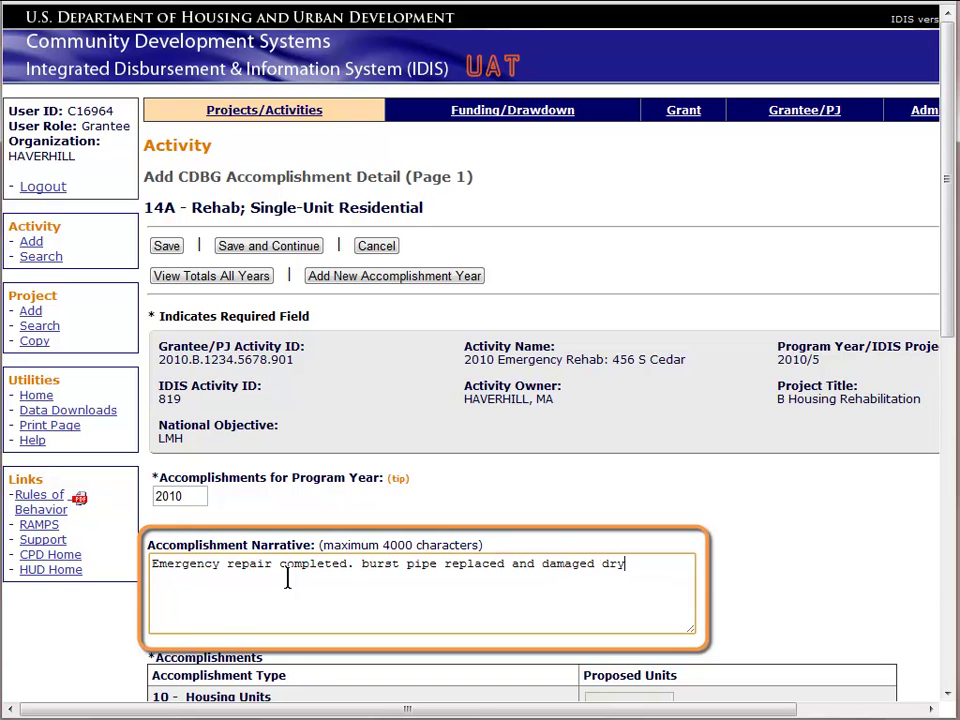
type(" wall repaired")
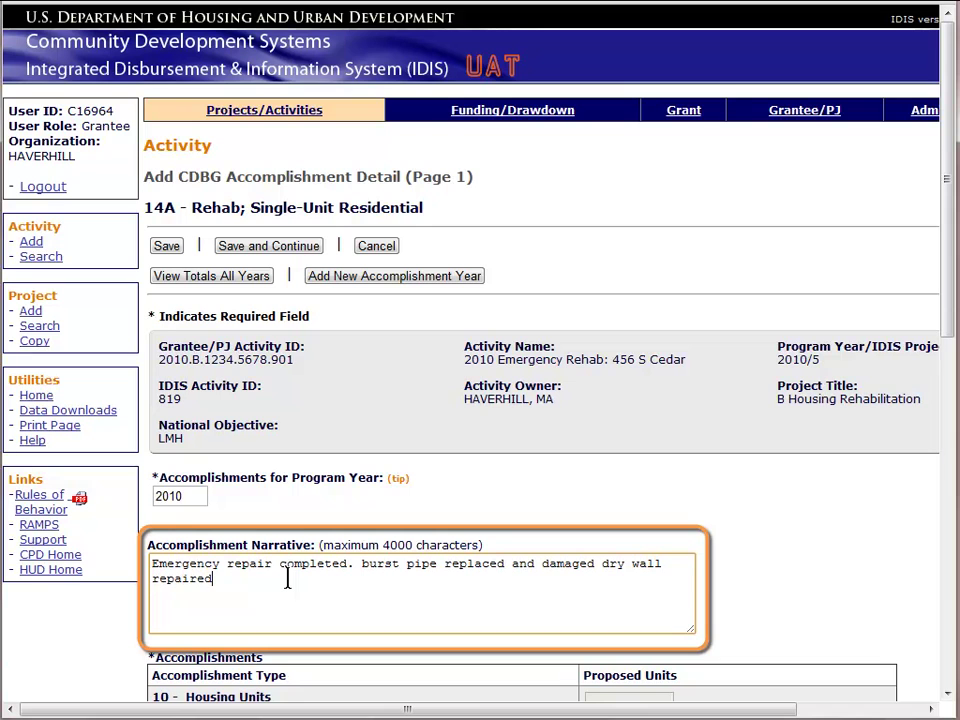
type("/replaced.")
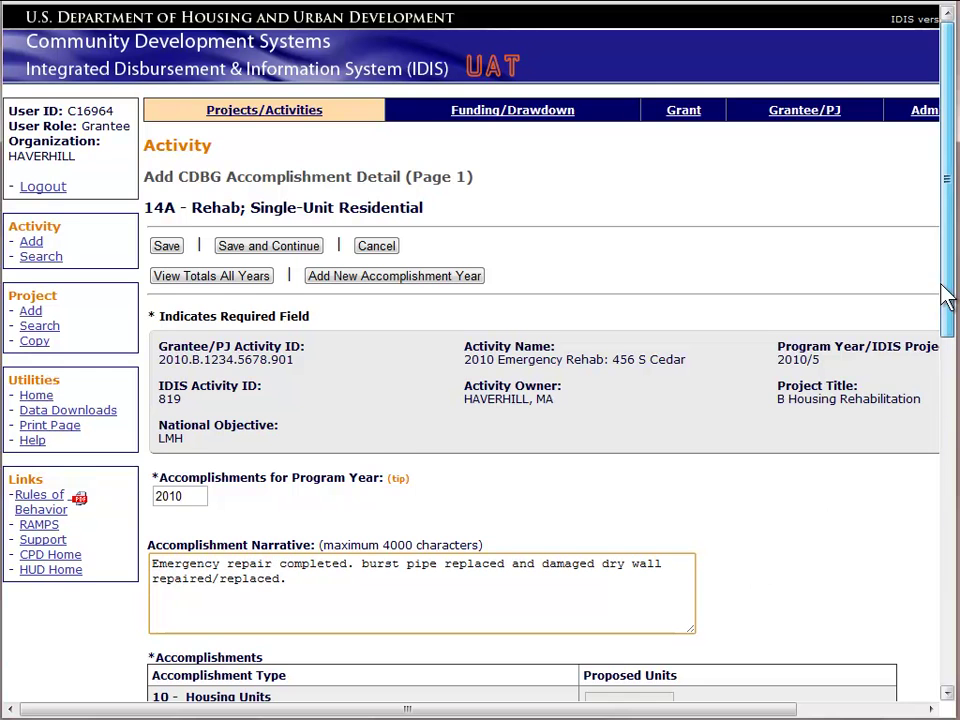
Choose White as the race and enter Owner Total 1 and Owner Hispanic/Latino 1.
scroll(945, 304, "down", 4)
scroll(480, 400, "down", 3)
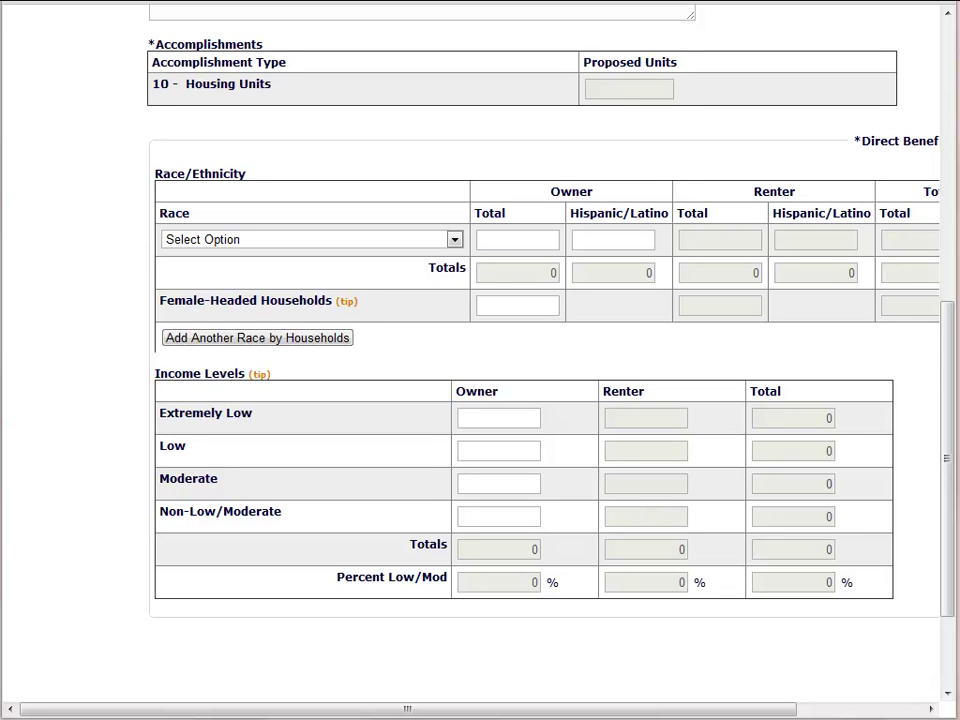
left_click_drag(120, 713, 240, 713)
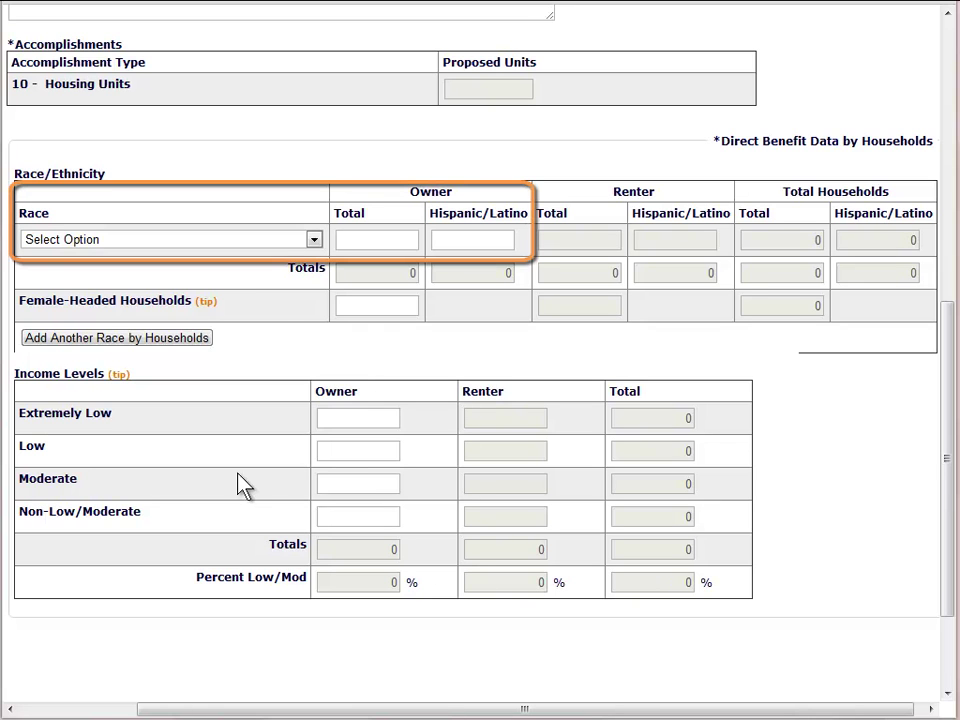
left_click(314, 240)
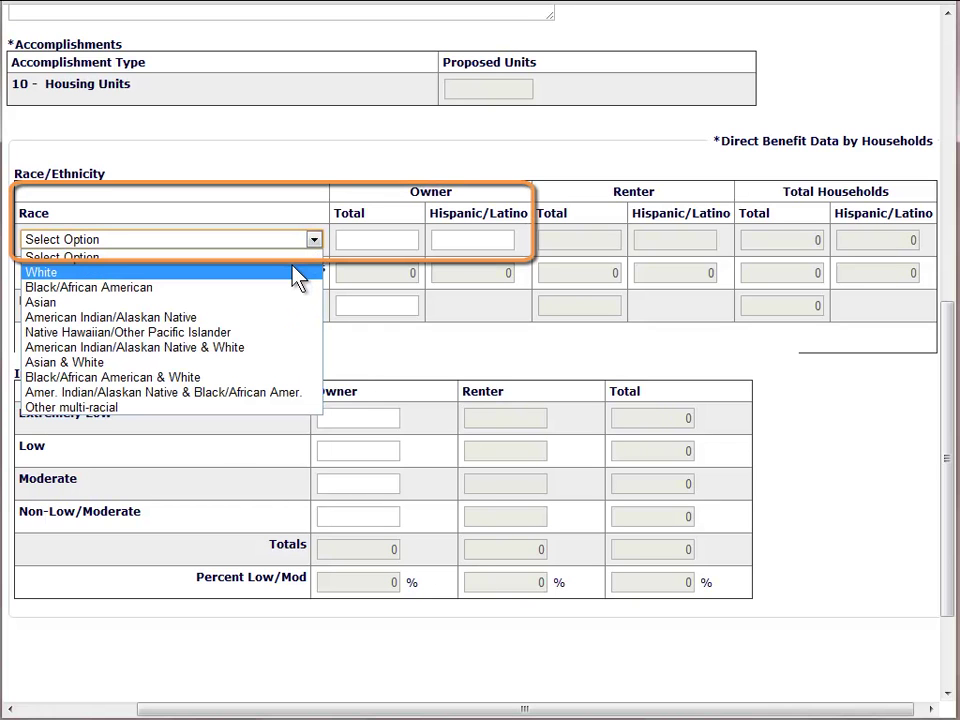
left_click(297, 274)
left_click(380, 238)
type("1")
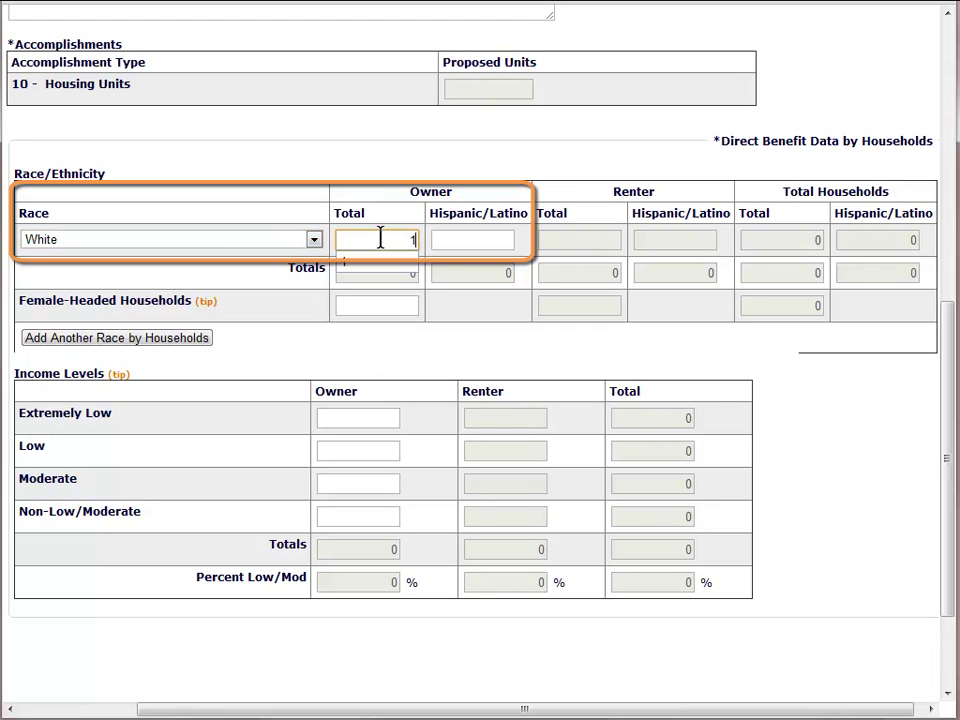
left_click(469, 239)
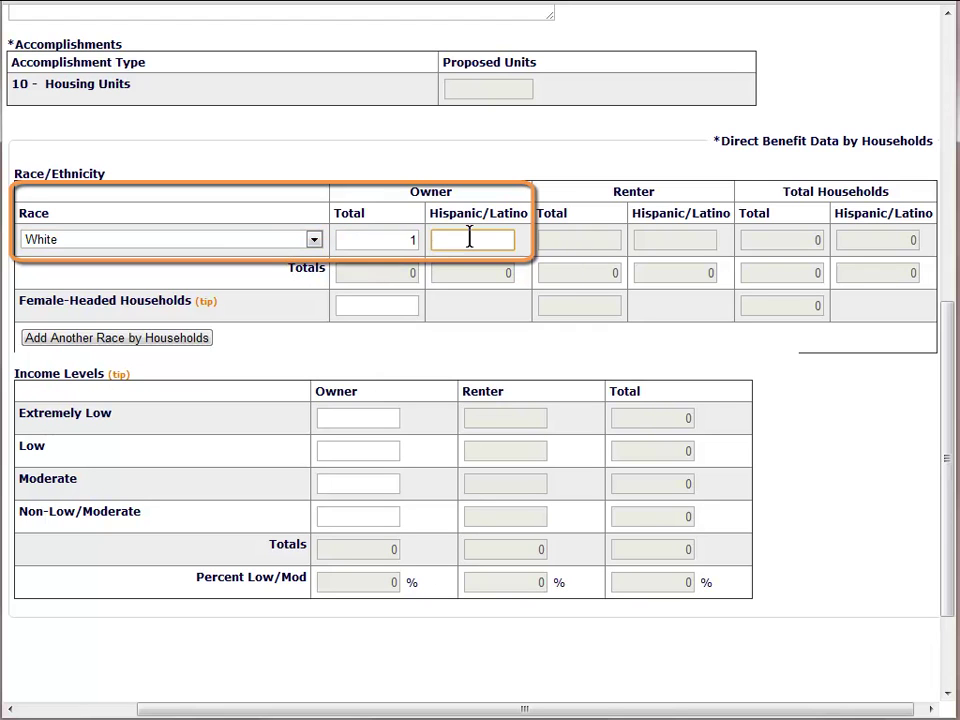
type("1")
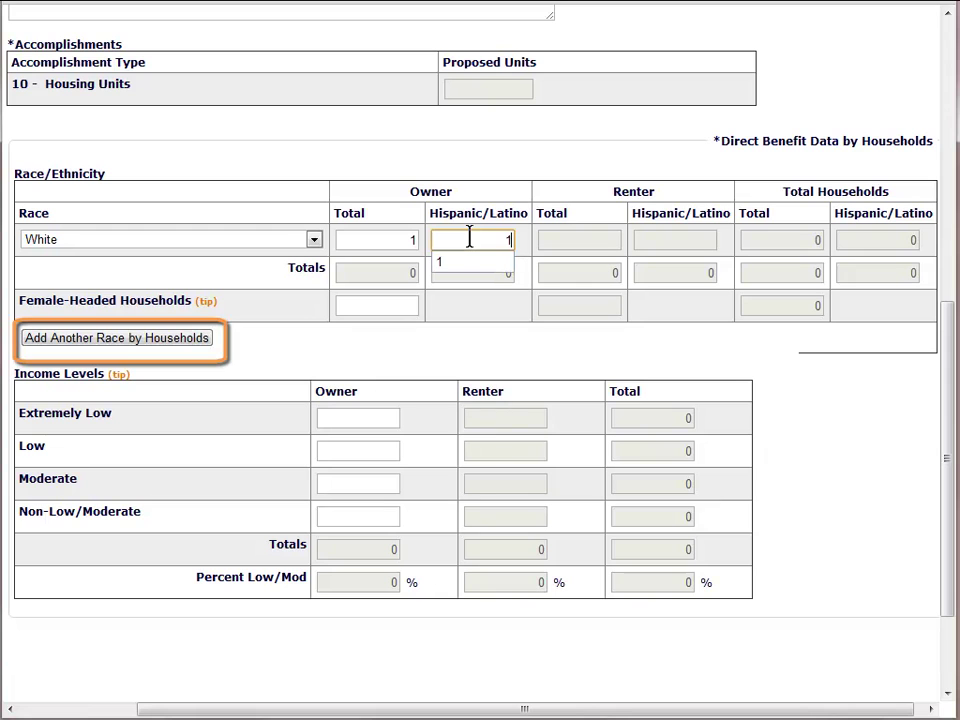
left_click(478, 170)
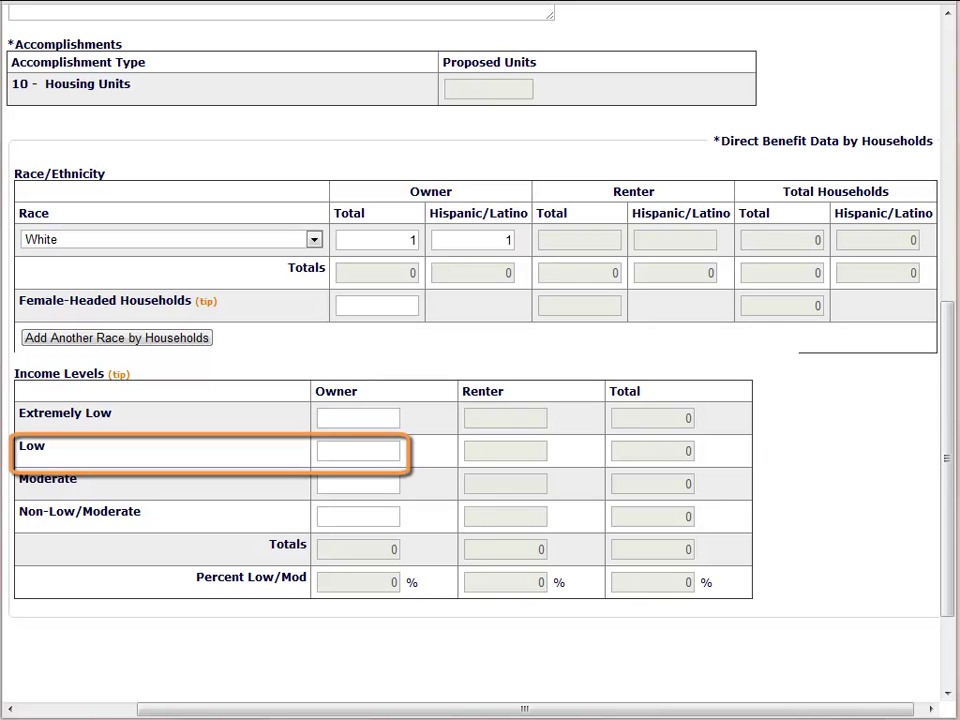
Enter 1 in the Low income Owner field, then Save and Continue to page 2.
left_click(336, 450)
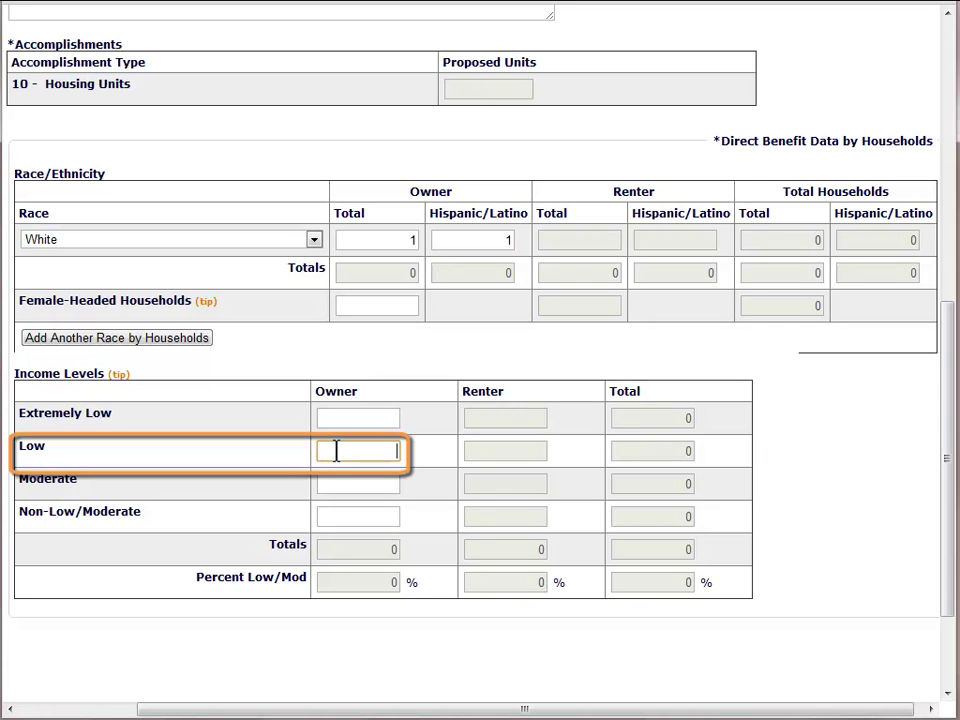
type("1")
key("Tab")
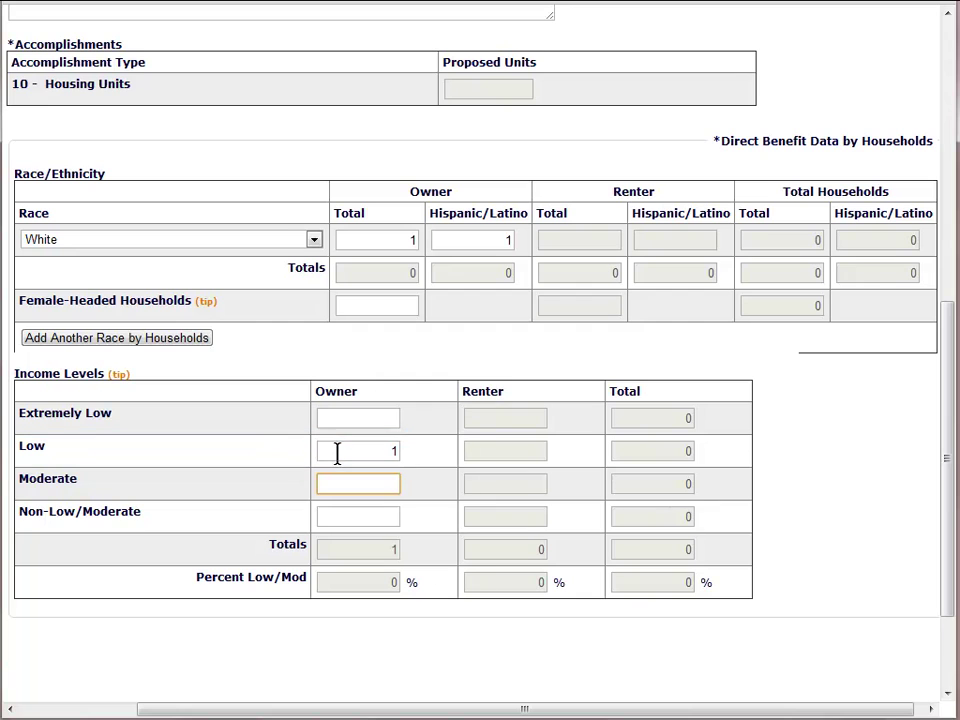
left_click_drag(954, 514, 954, 649)
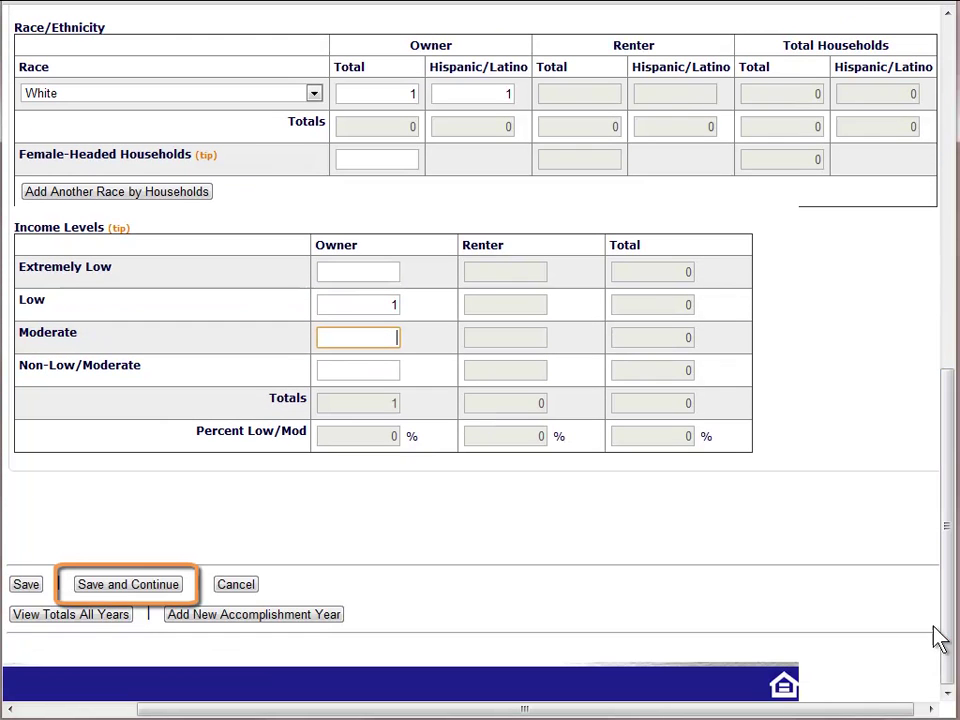
left_click(118, 586)
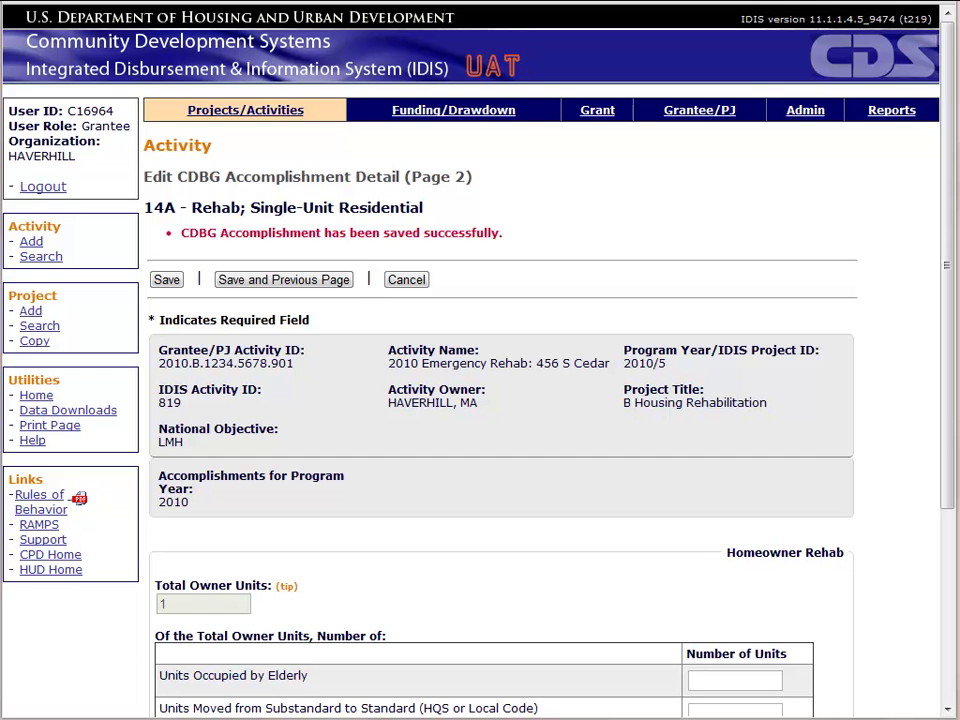
left_click_drag(954, 456, 954, 648)
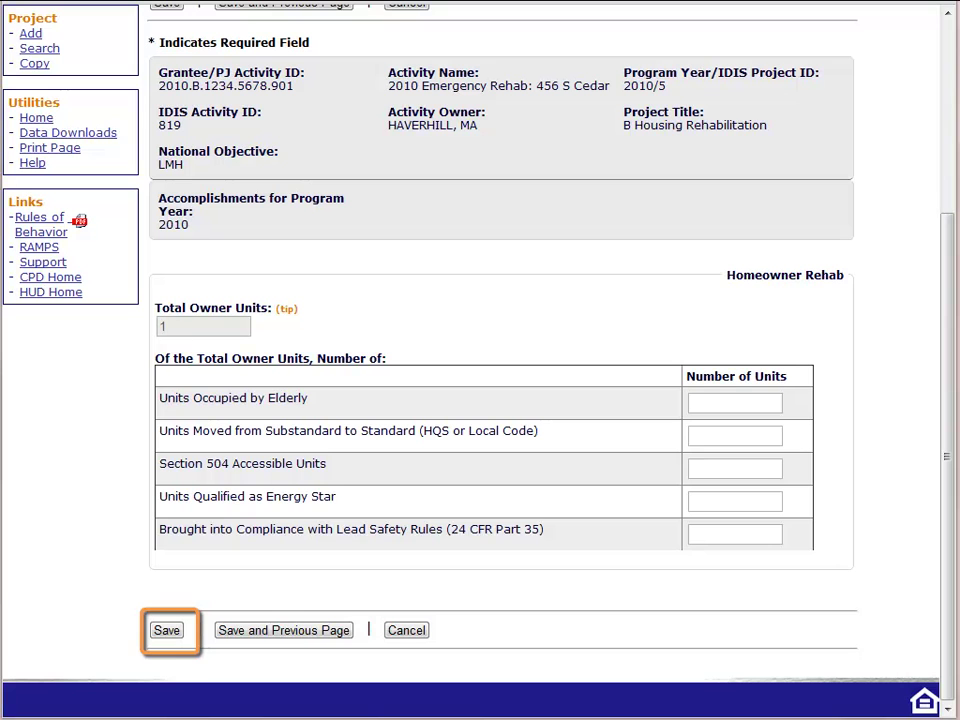
Save page 2 and run Check CDBG, which reports the activity pathway complete.
left_click(166, 632)
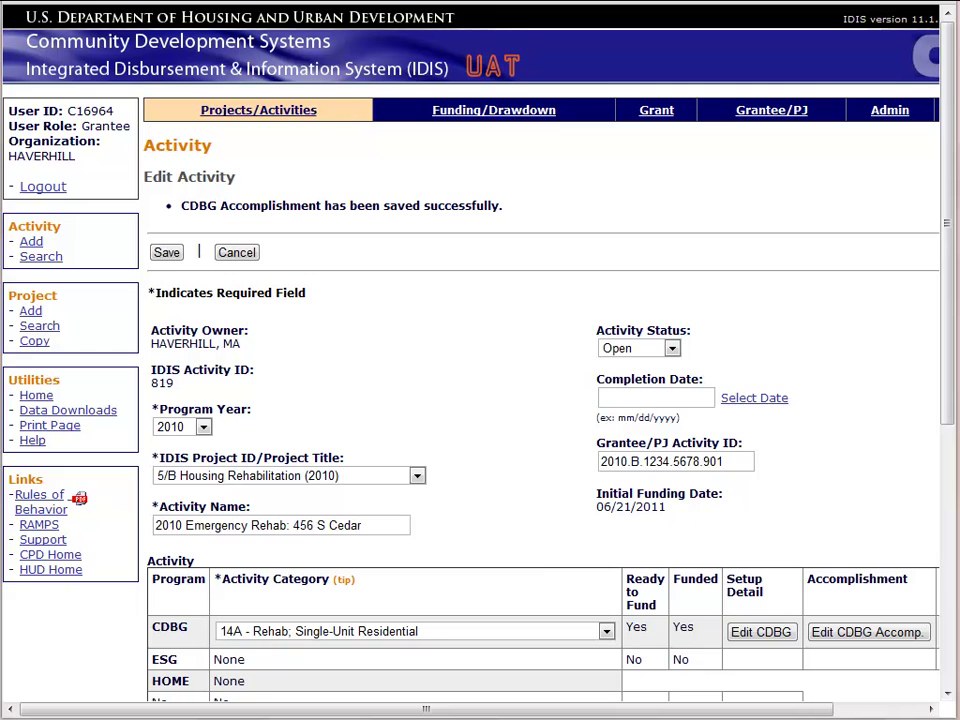
left_click(672, 349)
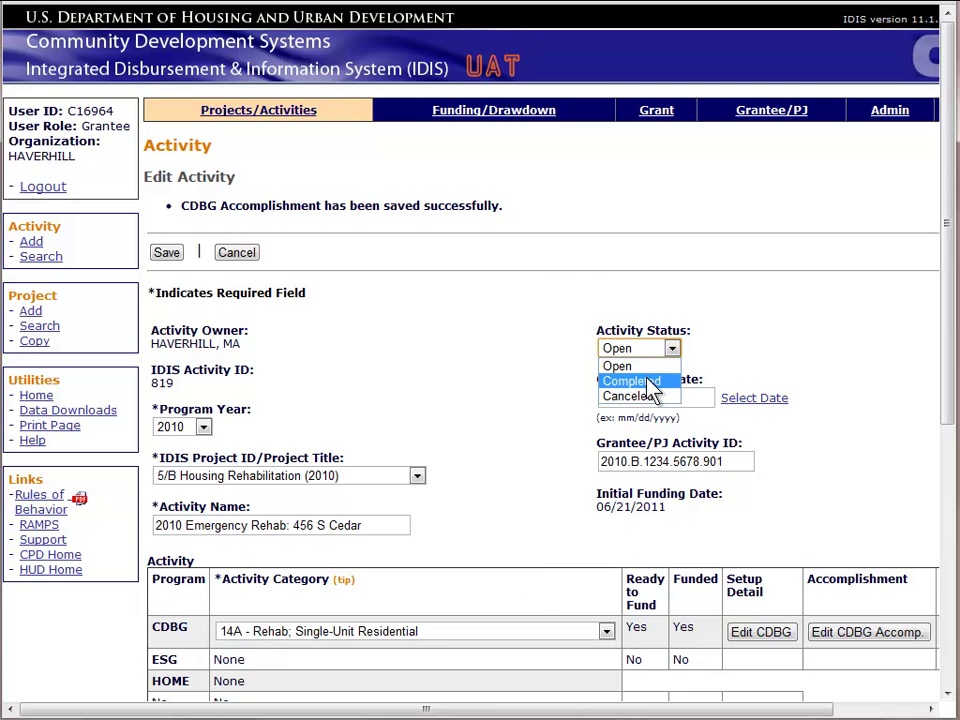
left_click(707, 369)
left_click_drag(645, 717, 735, 713)
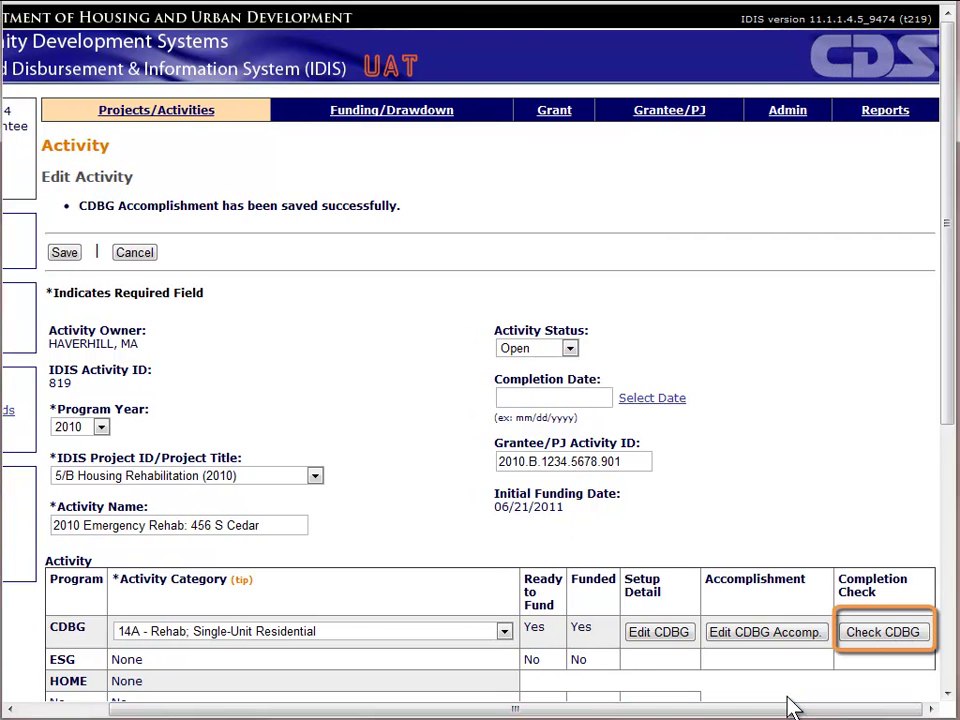
left_click(890, 640)
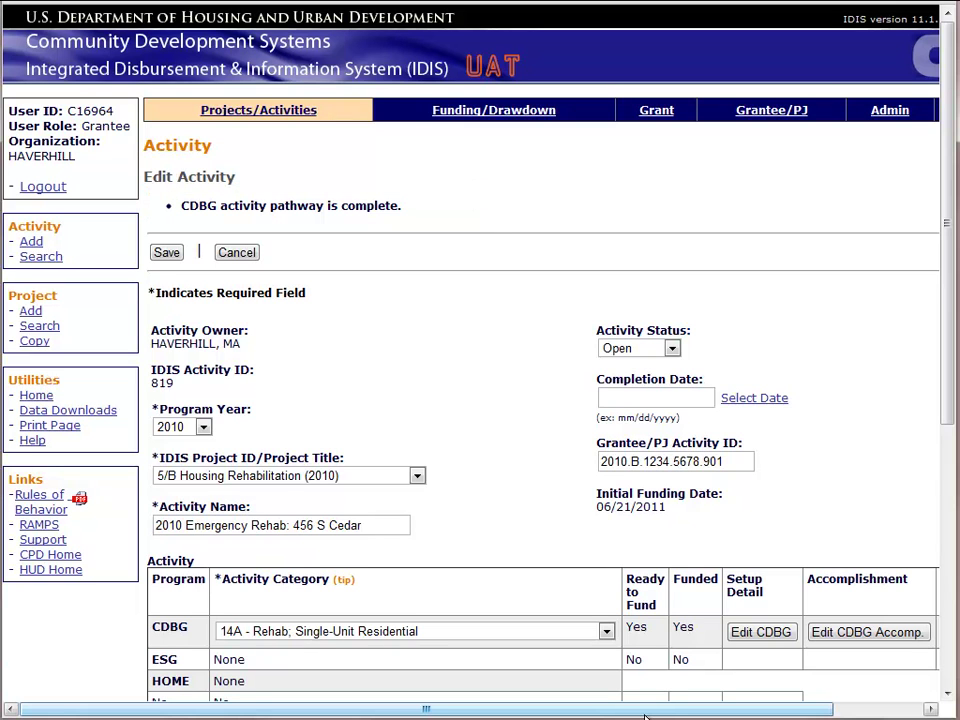
Try saving activity 819 as Completed on 08/21/2011; pending voucher line items block it.
left_click(673, 349)
left_click(655, 382)
left_click(651, 399)
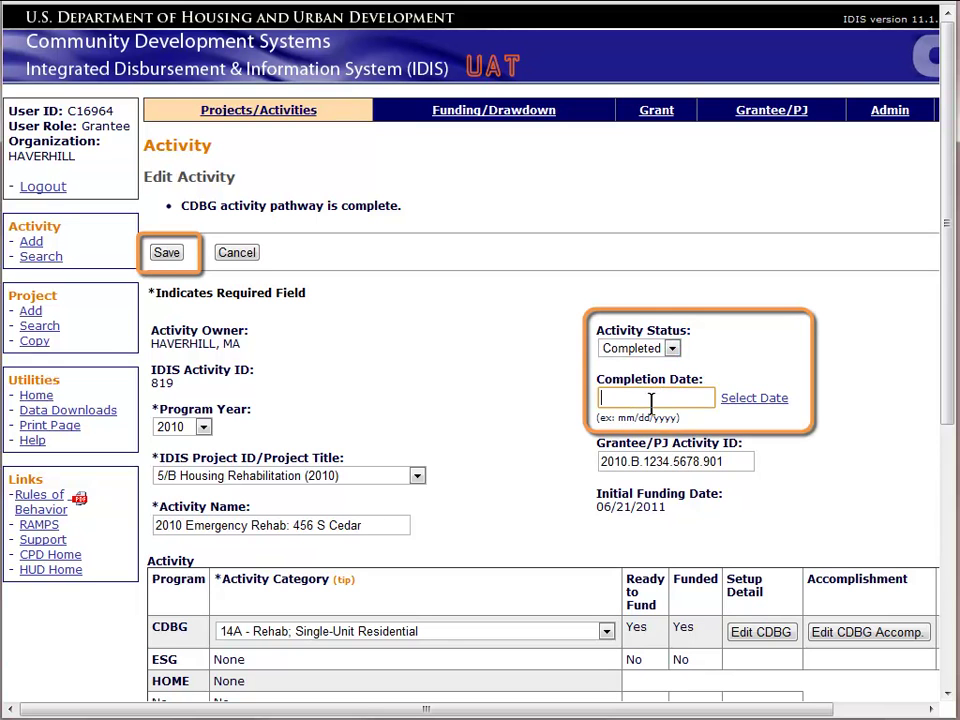
type("08/")
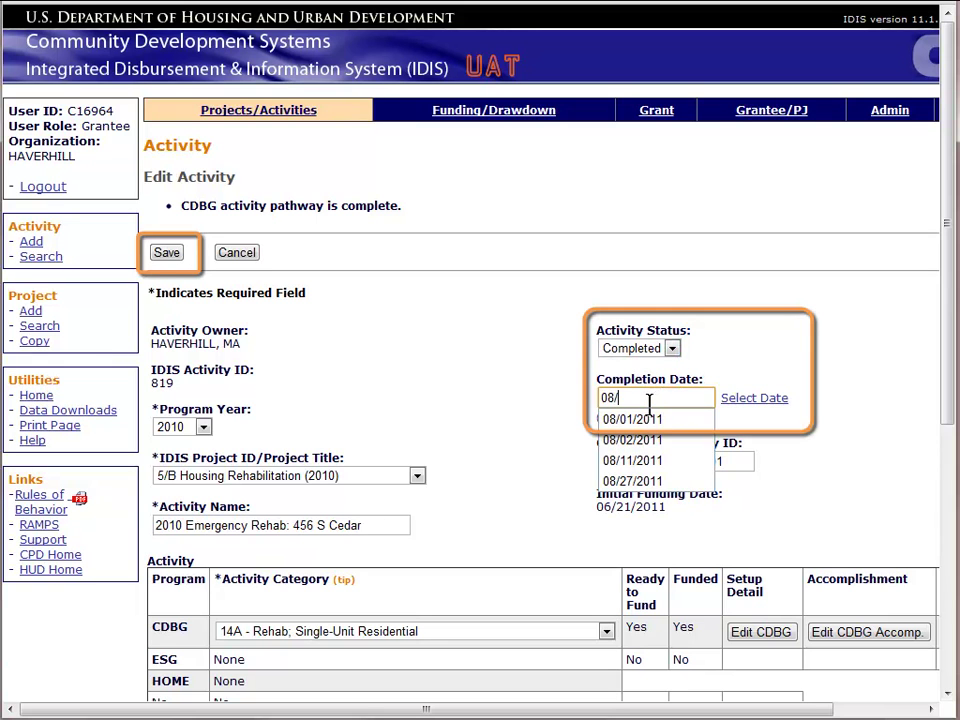
type("21/2011")
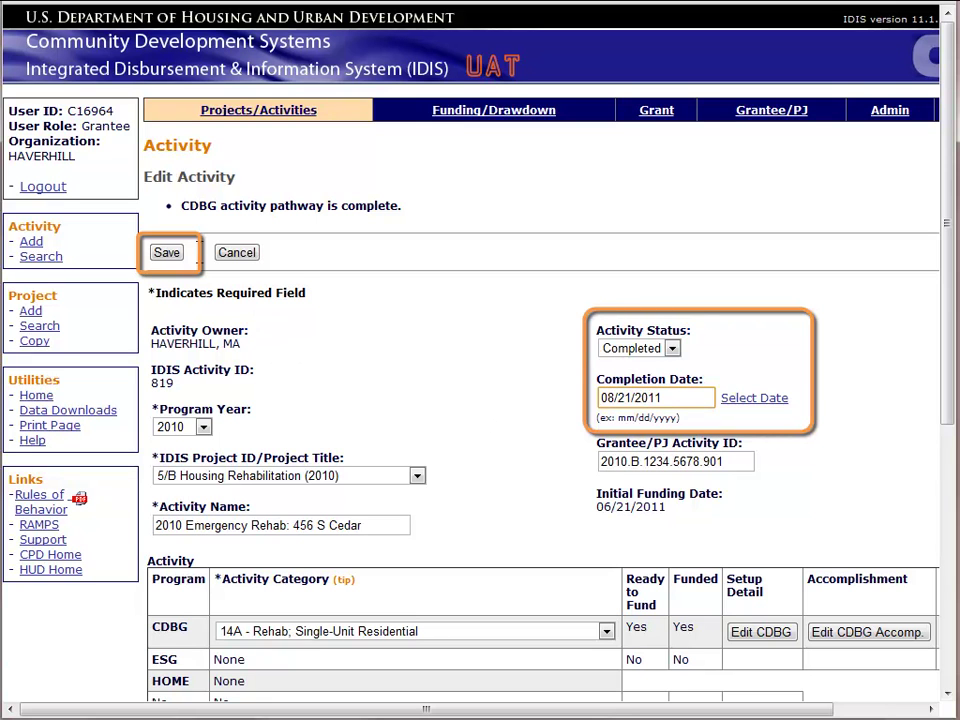
left_click(172, 254)
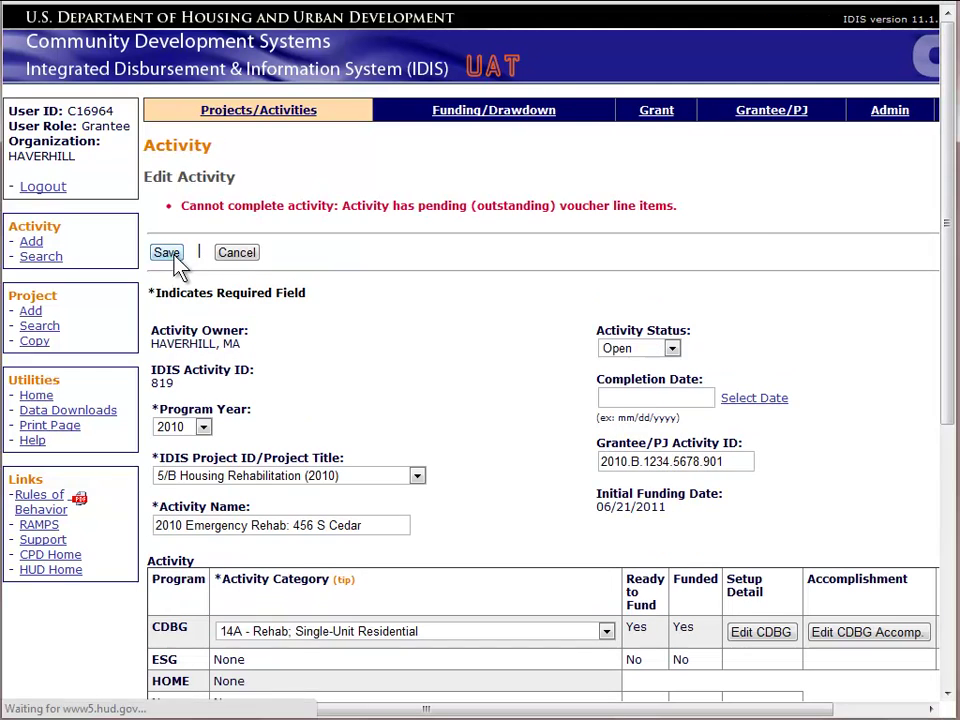